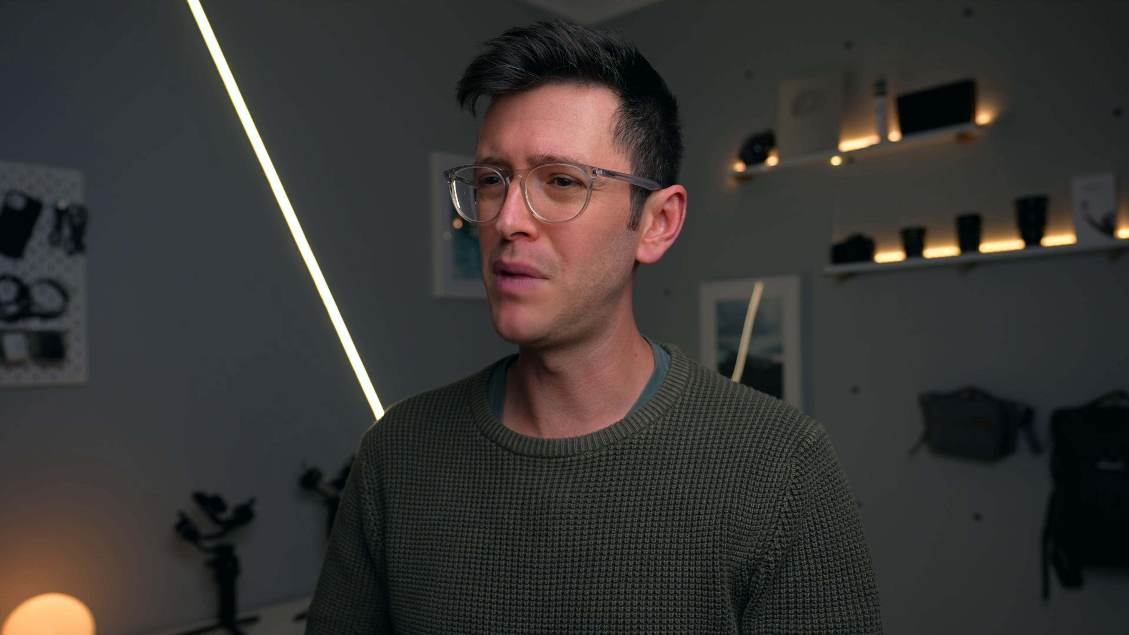
Step: Open the Project panel's context menu to reach the New Item options
{"action": "right_click", "coordinate": [235, 552]}
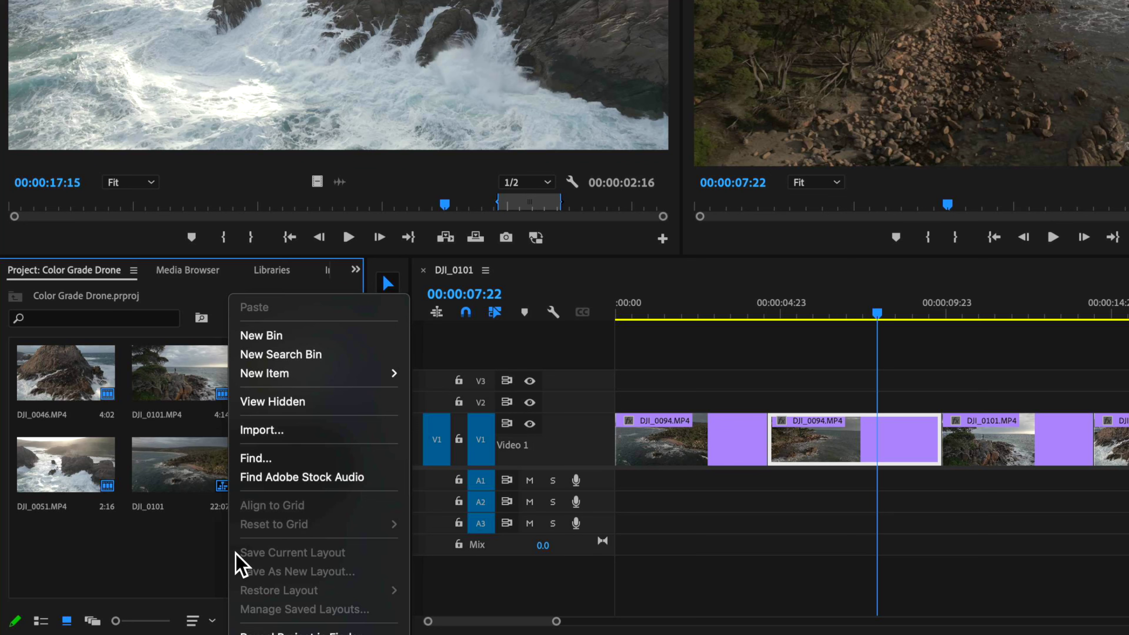
Step: Create a 3840x2160 adjustment layer and place it on V2 above all clips
{"action": "mouse_move", "coordinate": [314, 373]}
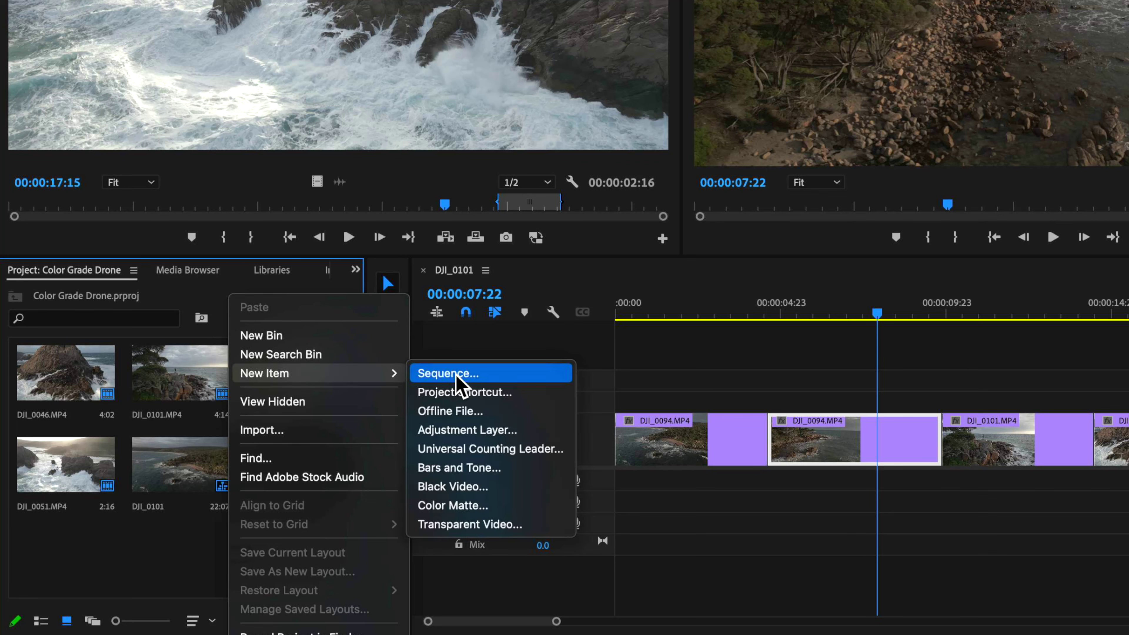
{"action": "left_click", "coordinate": [467, 430]}
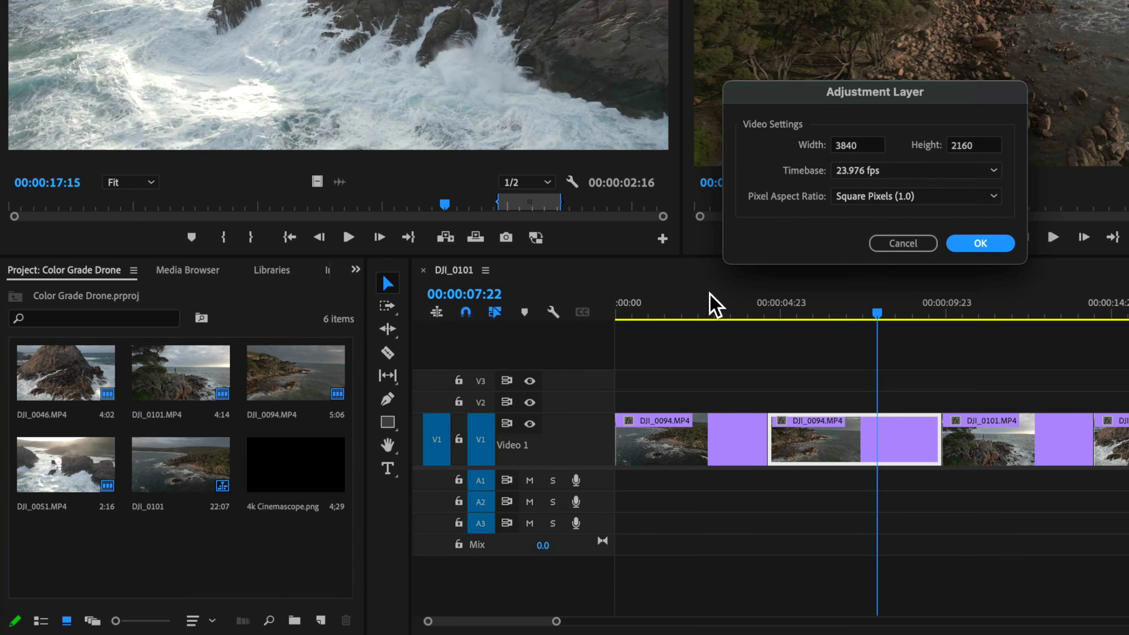
{"action": "left_click", "coordinate": [981, 243]}
{"action": "left_click_drag", "start_coordinate": [106, 550], "coordinate": [983, 449]}
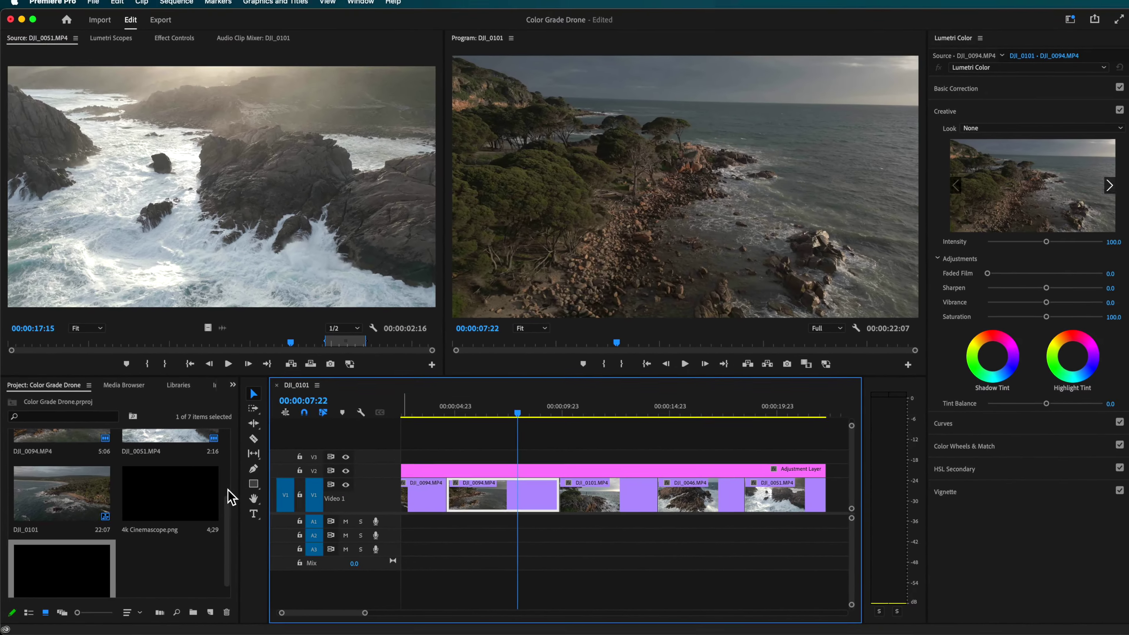
Step: Rename the adjustment layer to 'Color Correction' and show its Basic Correction controls
{"action": "right_click", "coordinate": [662, 399]}
{"action": "left_click", "coordinate": [404, 568]}
{"action": "type", "text": "Color Correction"}
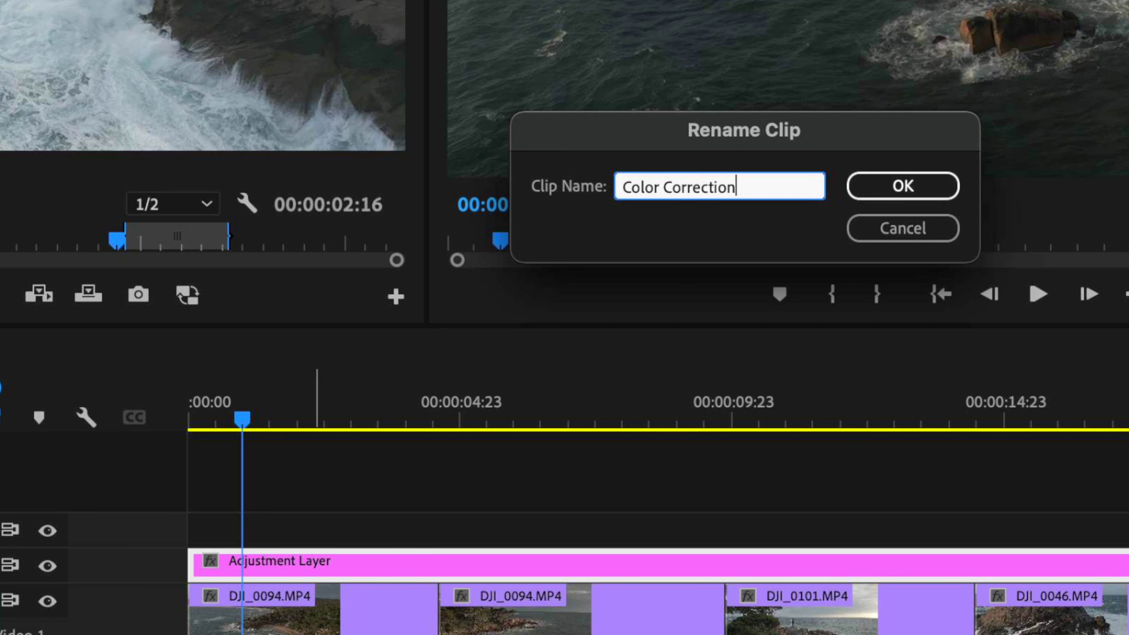
{"action": "left_click", "coordinate": [925, 189]}
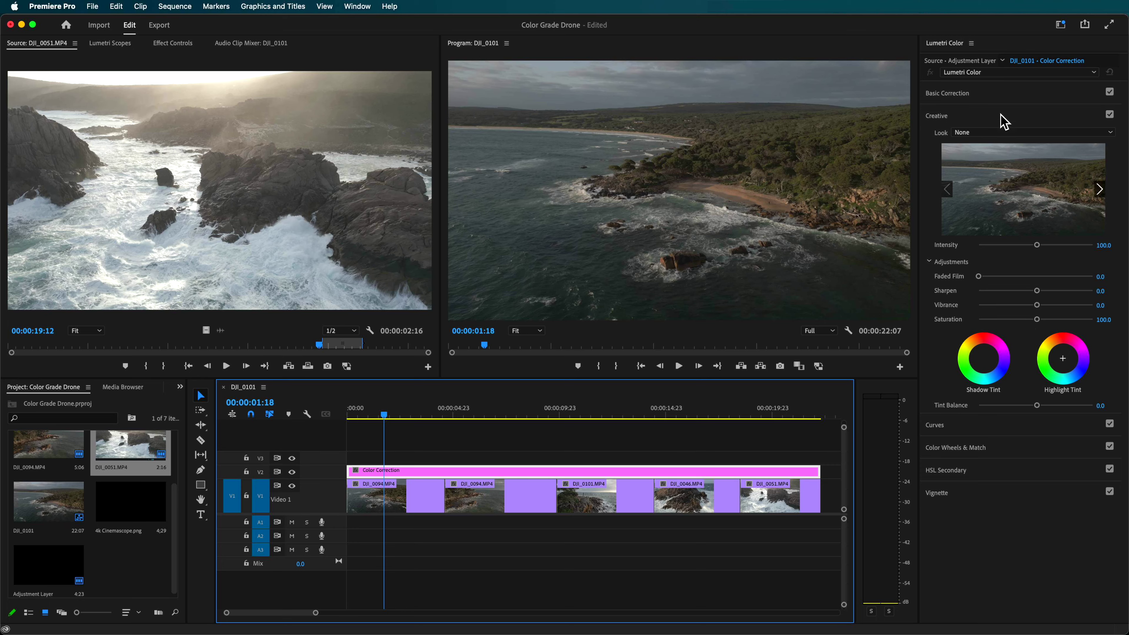
{"action": "left_click", "coordinate": [997, 94]}
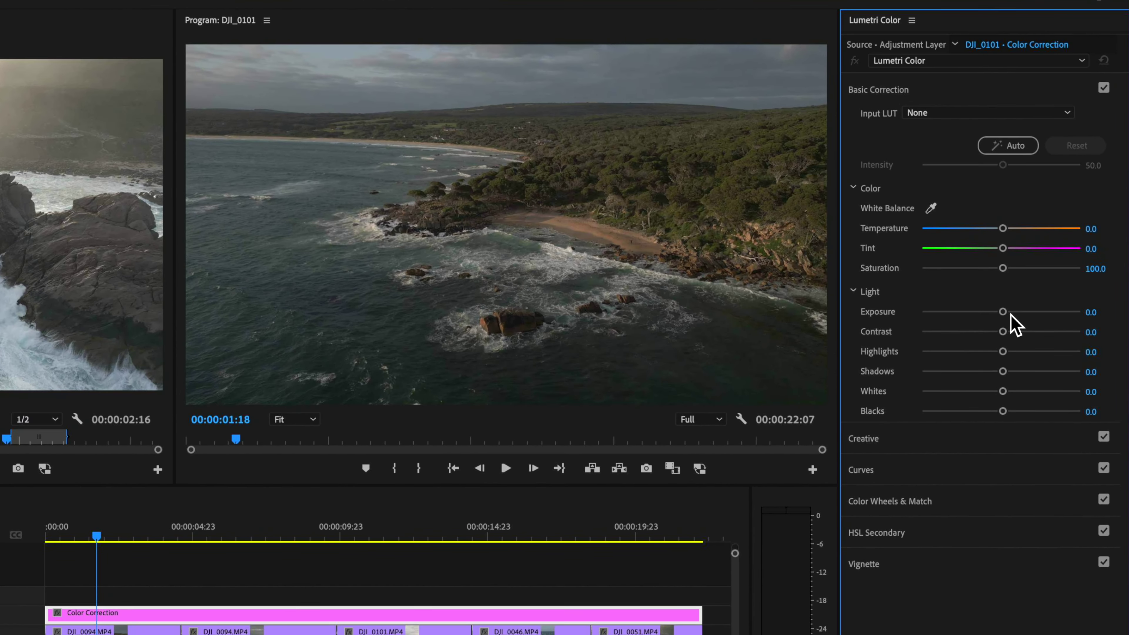
Step: Raise exposure to 0.6 and highlights to 46.2, and warm temperature to 12.5
{"action": "left_click_drag", "start_coordinate": [1037, 253], "coordinate": [1043, 253]}
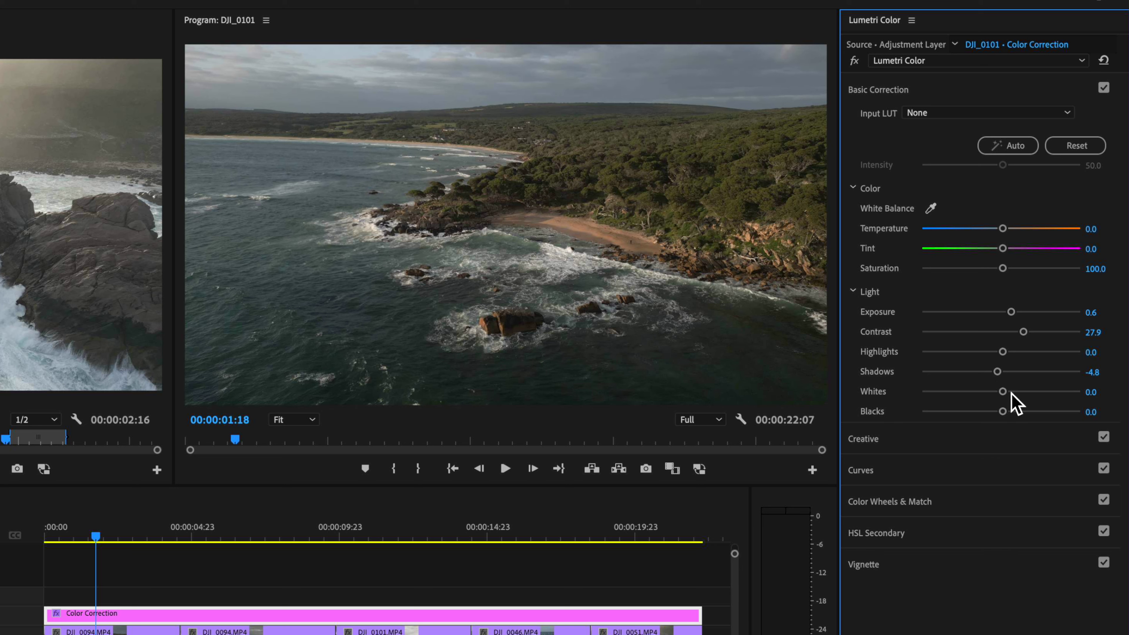
{"action": "left_click_drag", "start_coordinate": [1014, 354], "coordinate": [1015, 356]}
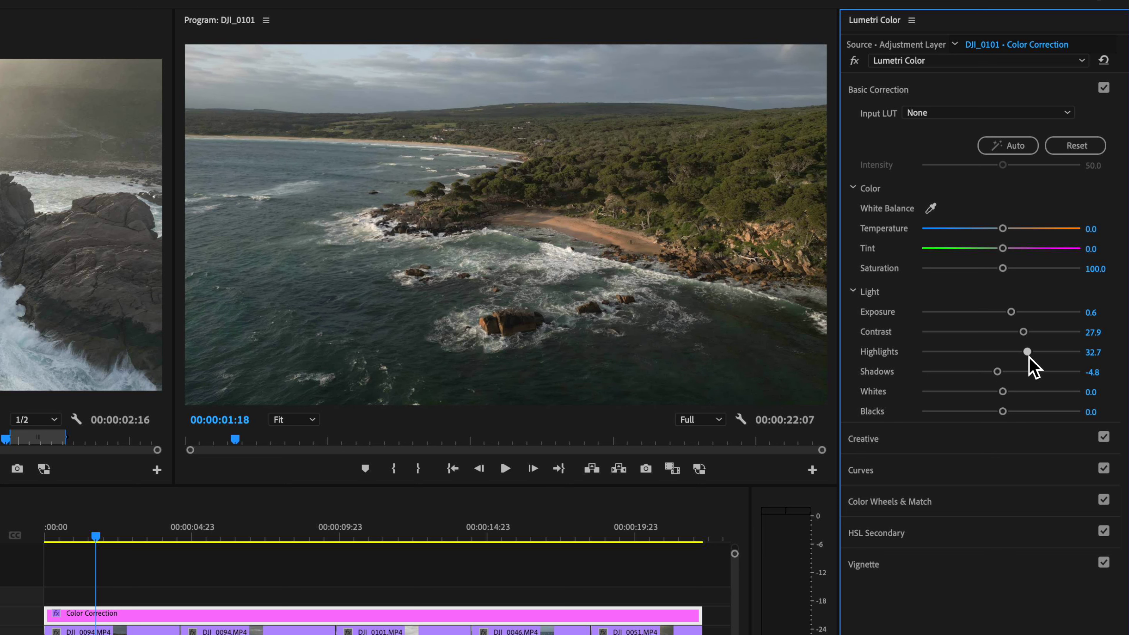
{"action": "left_click_drag", "start_coordinate": [1024, 352], "coordinate": [1038, 352]}
{"action": "left_click_drag", "start_coordinate": [1006, 229], "coordinate": [1006, 250]}
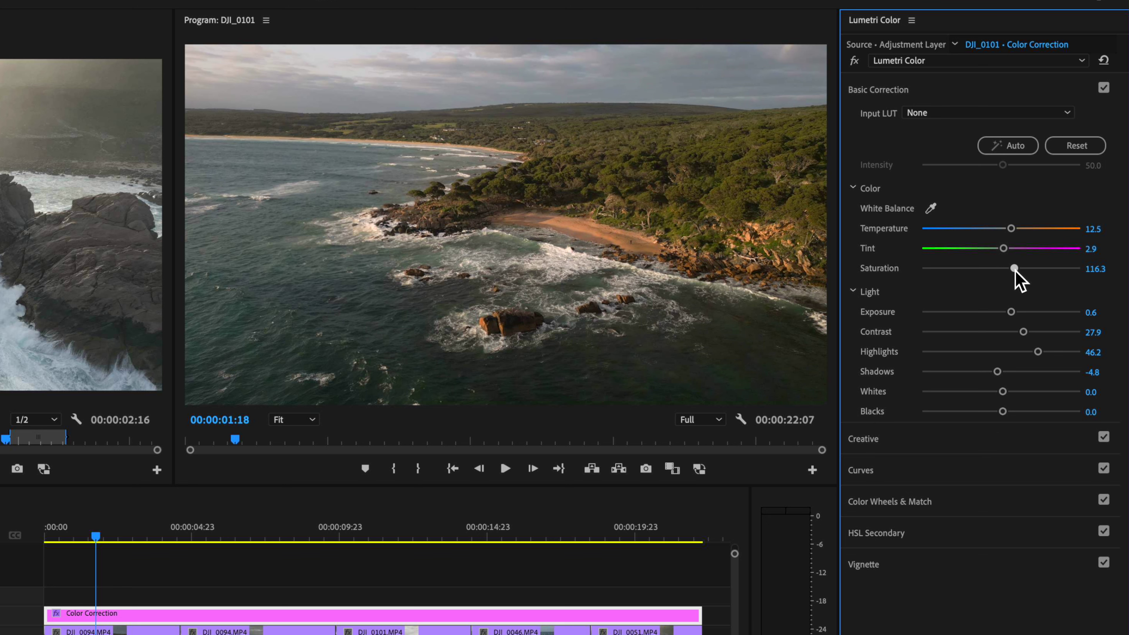
Step: Toggle the Lumetri correction off and on to compare before and after
{"action": "left_click", "coordinate": [855, 61]}
{"action": "left_click", "coordinate": [854, 61]}
{"action": "left_click", "coordinate": [854, 60]}
{"action": "left_click", "coordinate": [854, 61]}
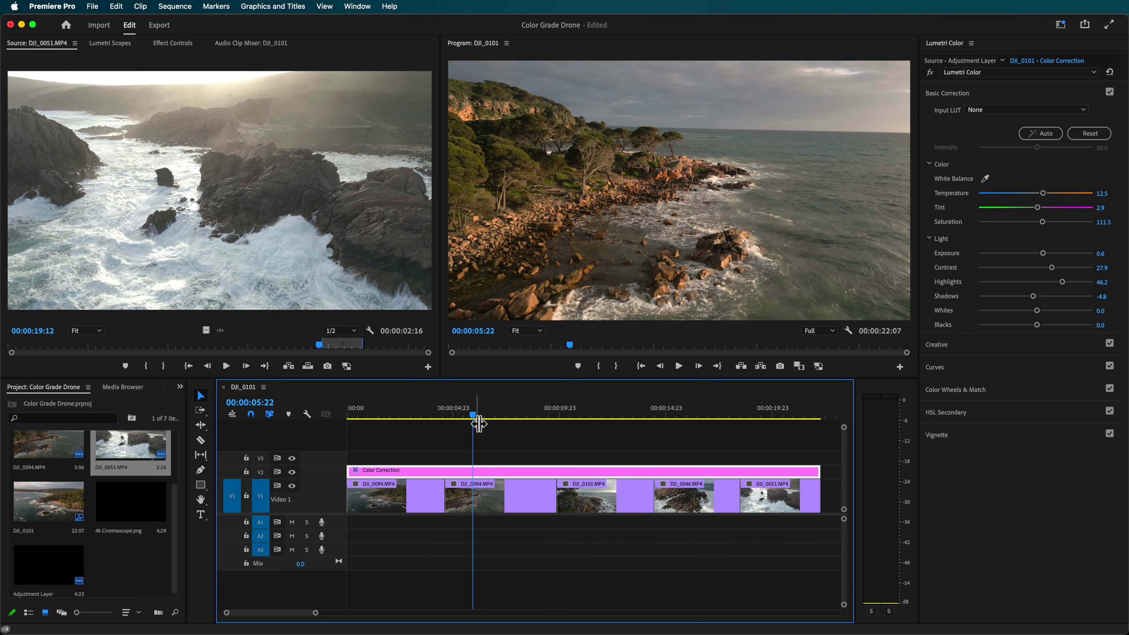
{"action": "left_click_drag", "start_coordinate": [479, 424], "coordinate": [423, 453]}
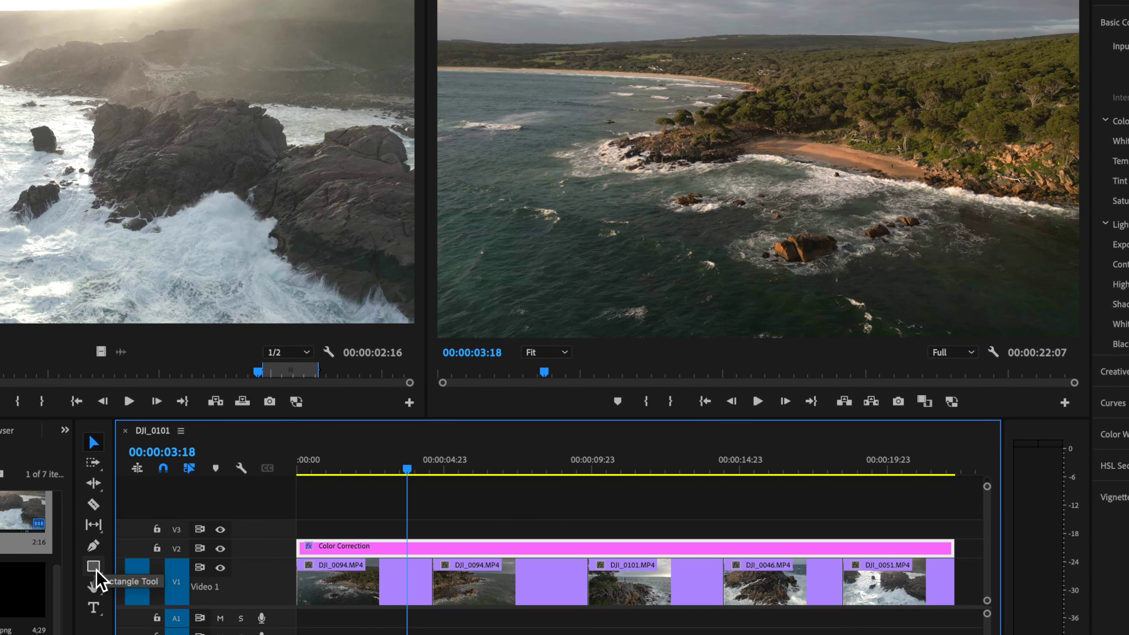
Step: Split the Color Correction layer at the three clip edit points with the Razor tool
{"action": "left_click", "coordinate": [93, 504]}
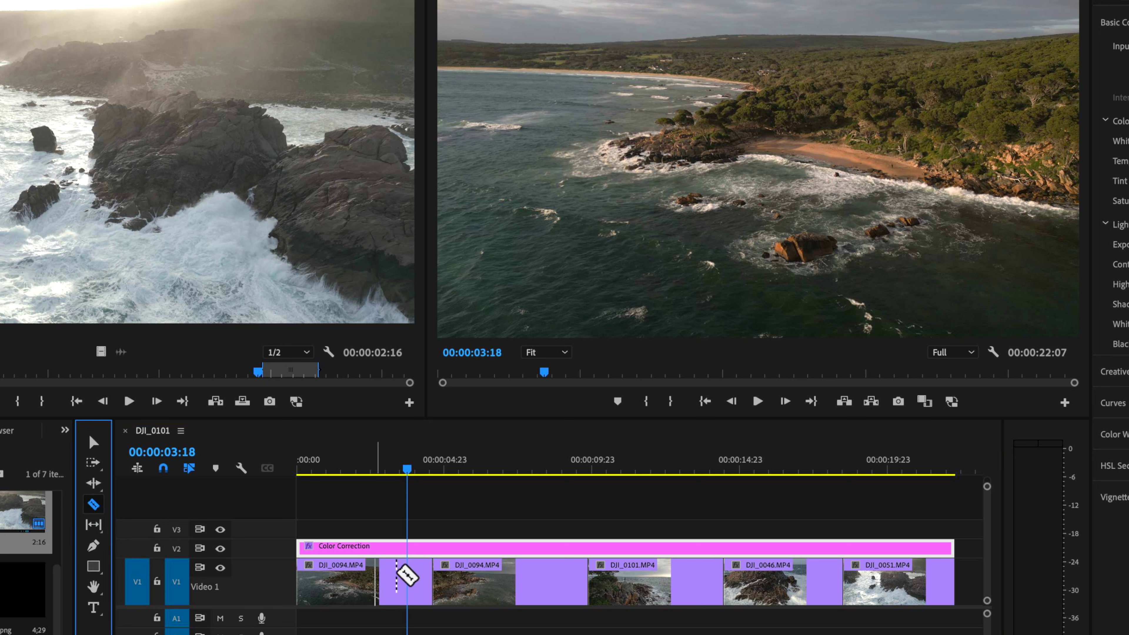
{"action": "left_click", "coordinate": [438, 549]}
{"action": "left_click", "coordinate": [597, 551]}
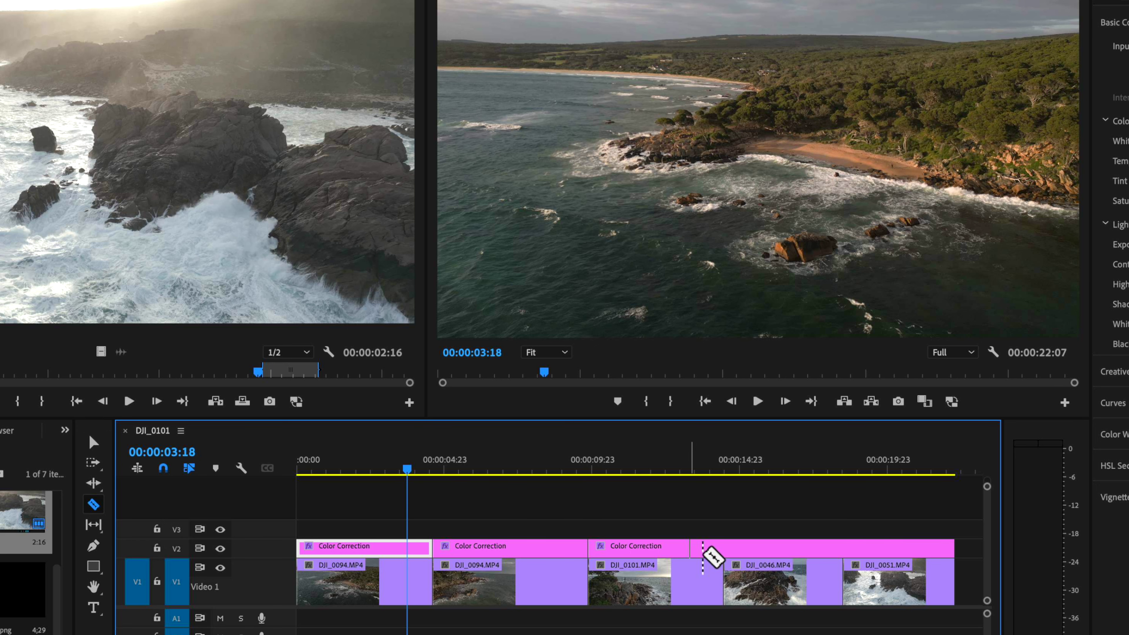
{"action": "left_click", "coordinate": [850, 552]}
Step: Select the last Color Correction piece, then lay the Color Grade layer over the whole sequence
{"action": "key", "text": "a"}
{"action": "left_click_drag", "start_coordinate": [693, 467], "coordinate": [892, 478]}
{"action": "left_click", "coordinate": [890, 561]}
{"action": "left_click_drag", "start_coordinate": [404, 474], "coordinate": [352, 513]}
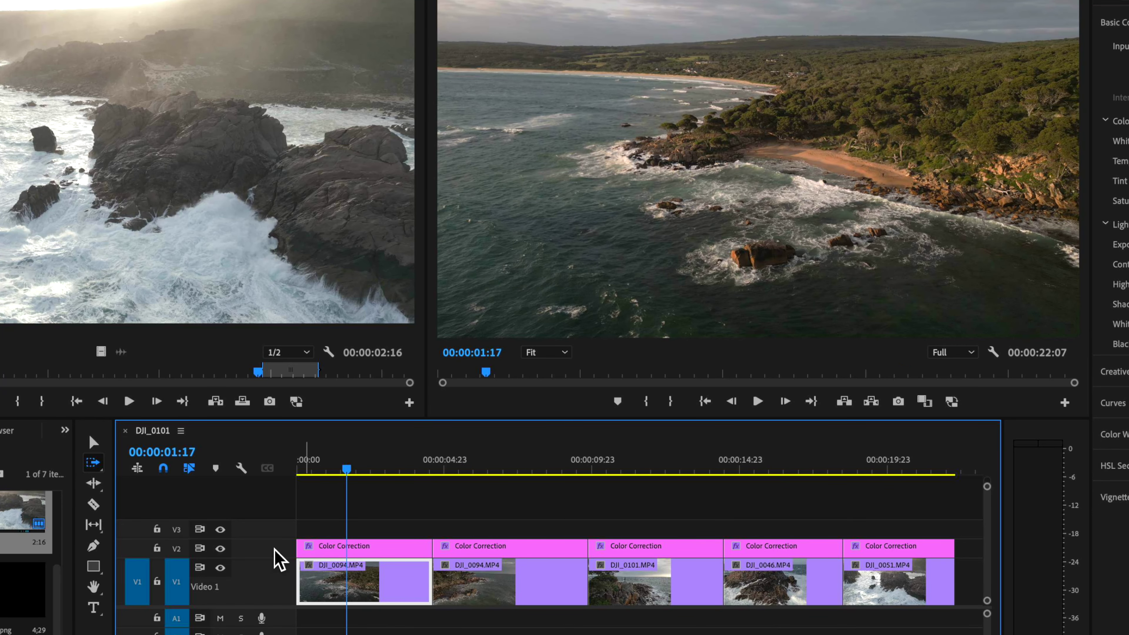
{"action": "key", "text": "v"}
{"action": "left_click_drag", "start_coordinate": [24, 512], "coordinate": [302, 534]}
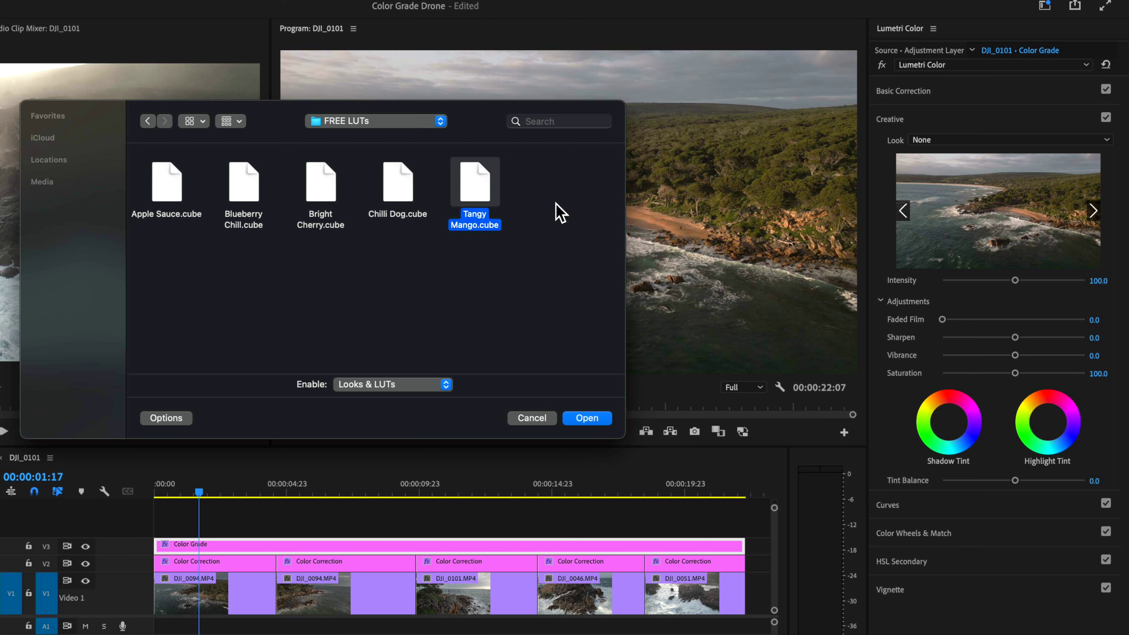
Step: Apply the Tangy Mango look and lower its intensity to 61.5
{"action": "left_click", "coordinate": [588, 418]}
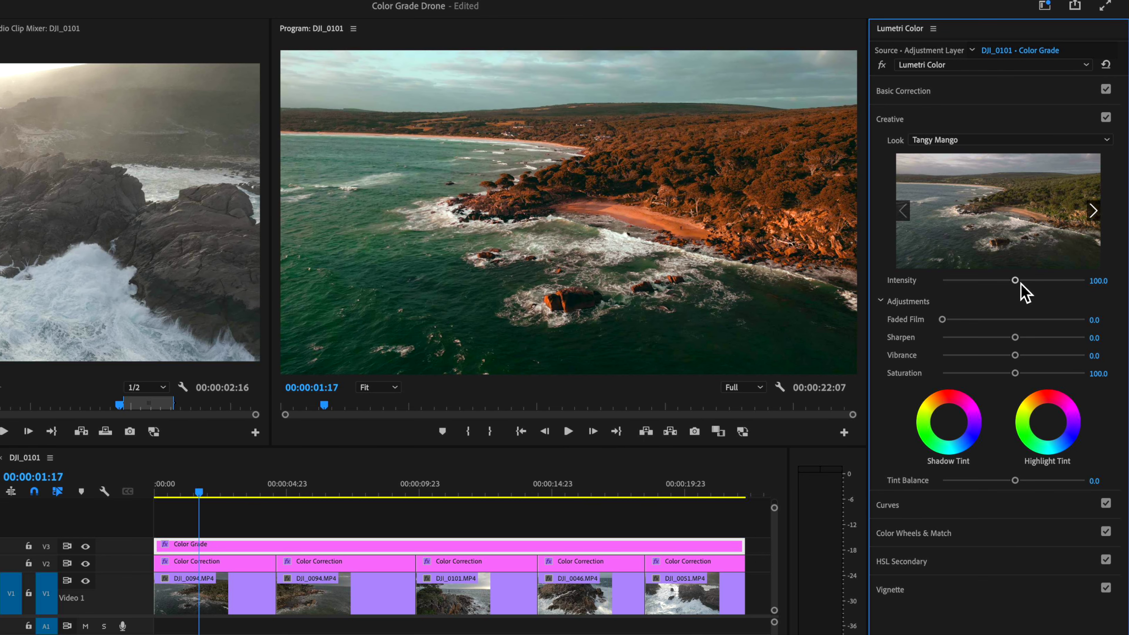
{"action": "left_click_drag", "start_coordinate": [984, 285], "coordinate": [959, 287]}
{"action": "left_click_drag", "start_coordinate": [236, 478], "coordinate": [667, 574]}
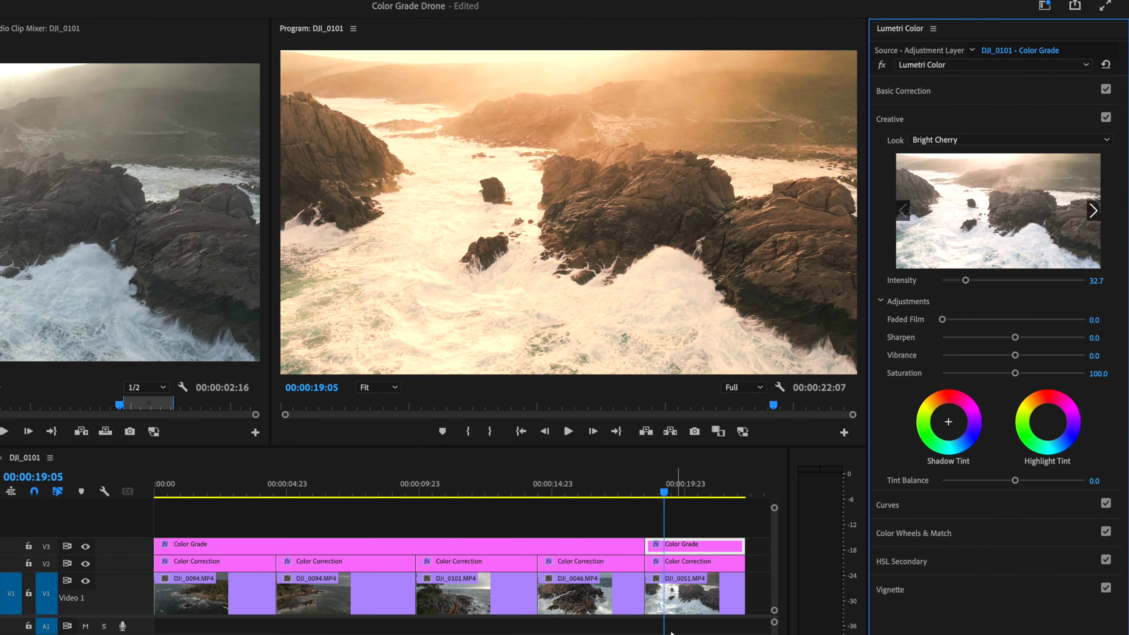
Step: Darken the final clip's Color Correction exposure to -0.3
{"action": "left_click", "coordinate": [692, 562]}
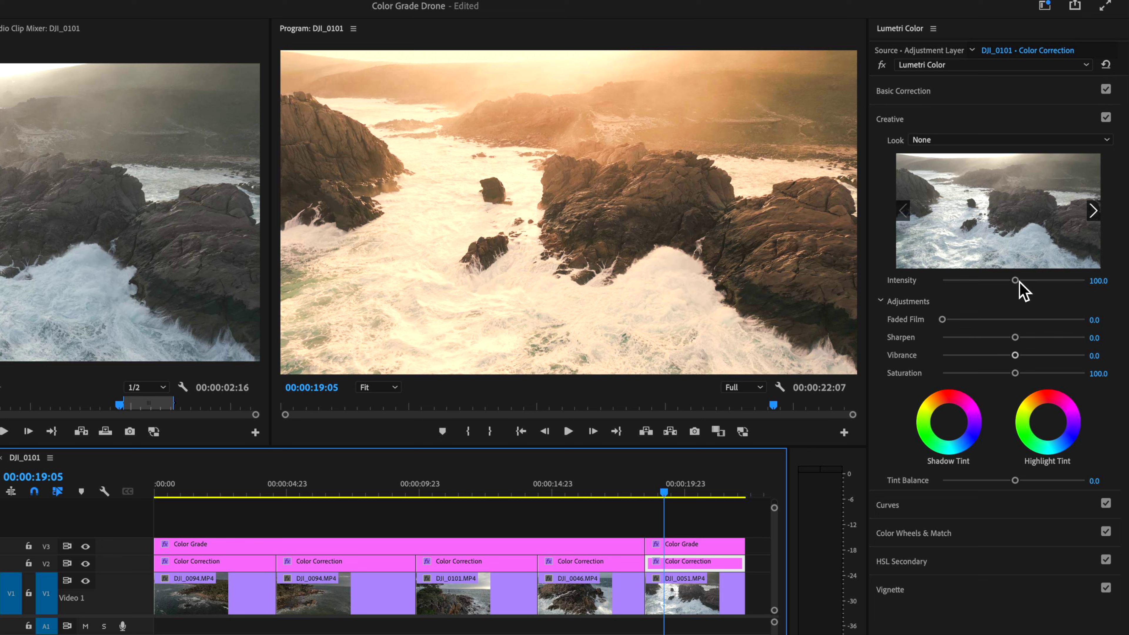
{"action": "left_click", "coordinate": [957, 92]}
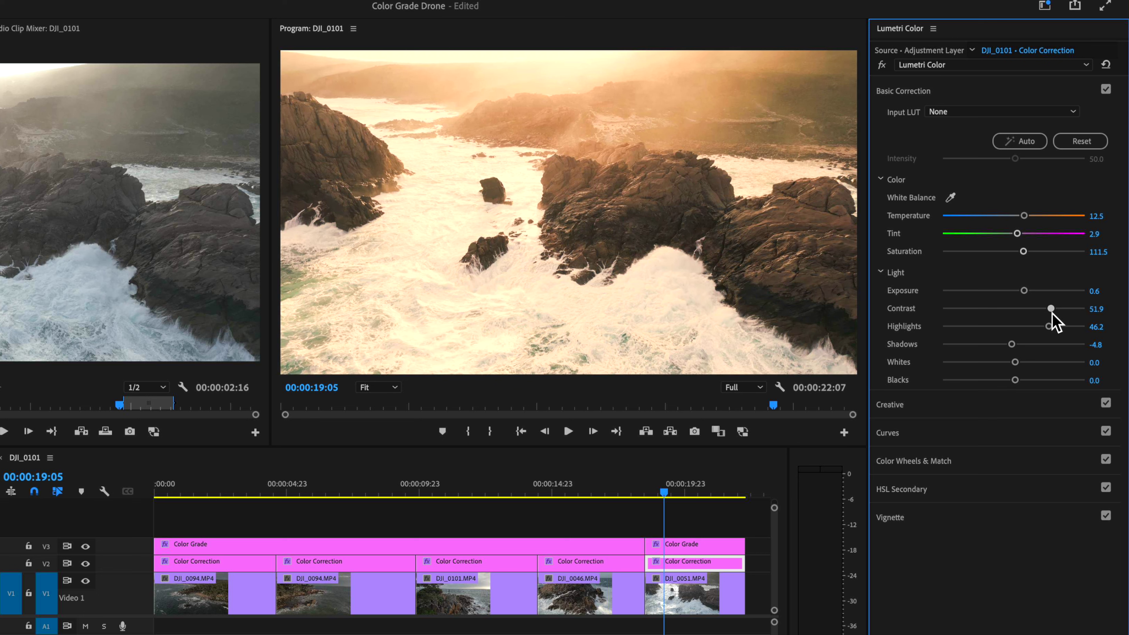
{"action": "left_click_drag", "start_coordinate": [1025, 292], "coordinate": [1010, 291]}
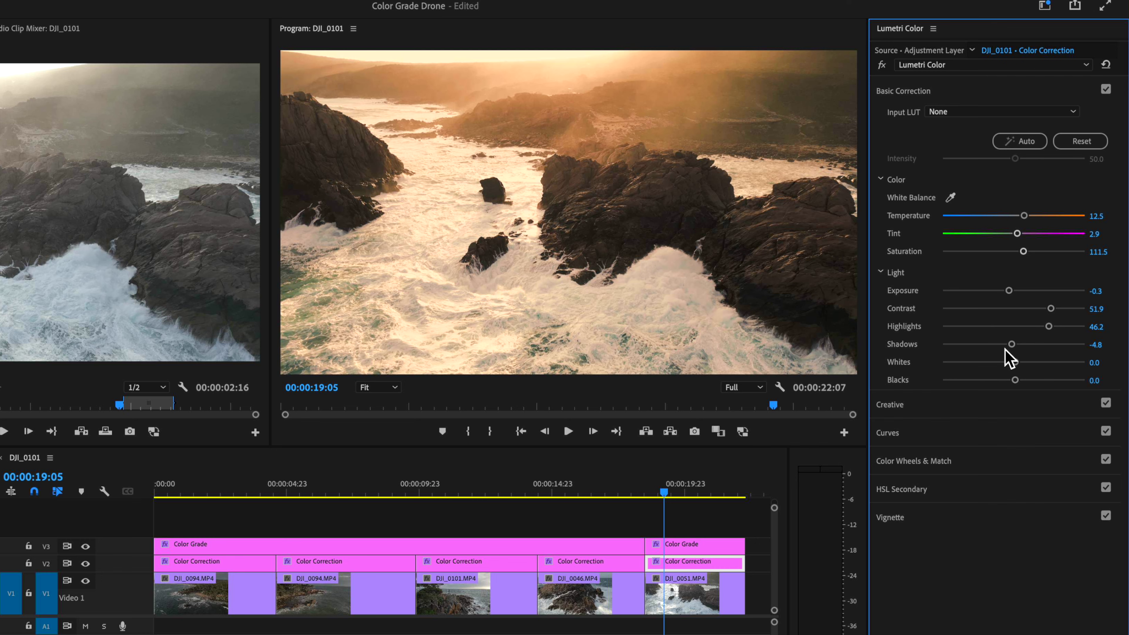
Step: Hide and show the Color Grade track to compare the final clip's grade
{"action": "mouse_move", "coordinate": [685, 493]}
{"action": "left_mouse_down"}
{"action": "mouse_move", "coordinate": [675, 494]}
{"action": "mouse_move", "coordinate": [693, 493]}
{"action": "left_mouse_up"}
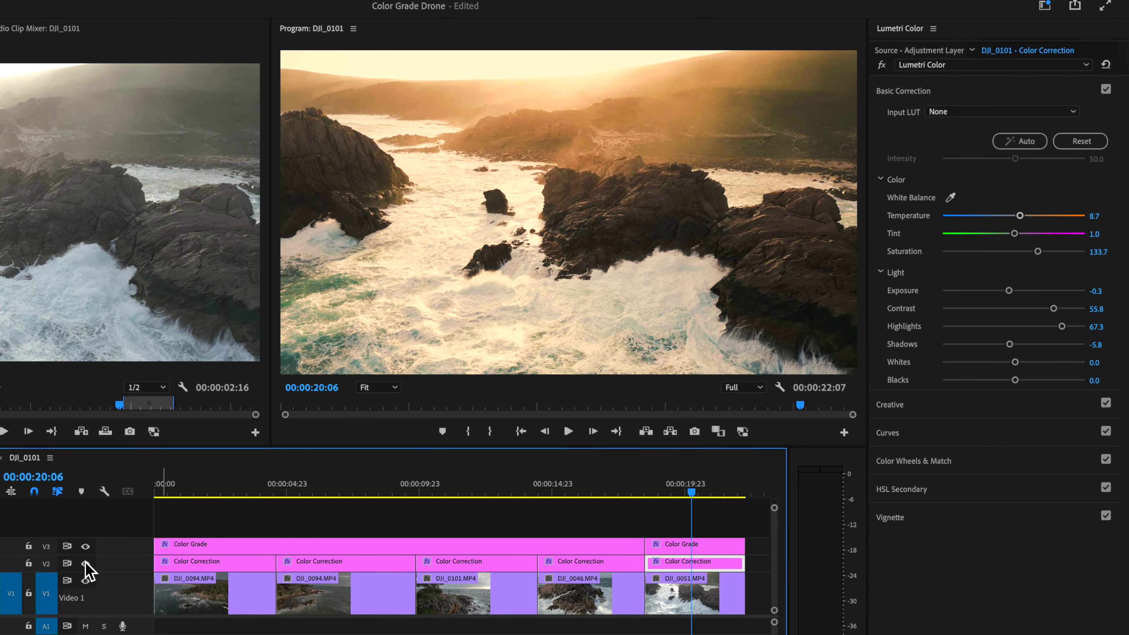
{"action": "left_click", "coordinate": [85, 546]}
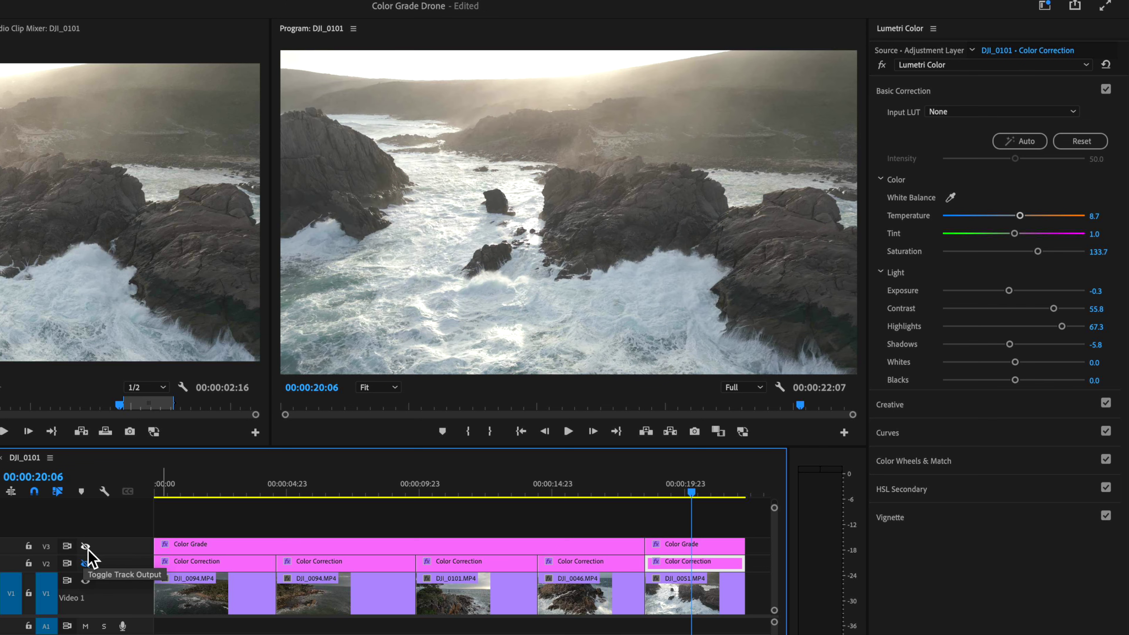
{"action": "left_click", "coordinate": [85, 546]}
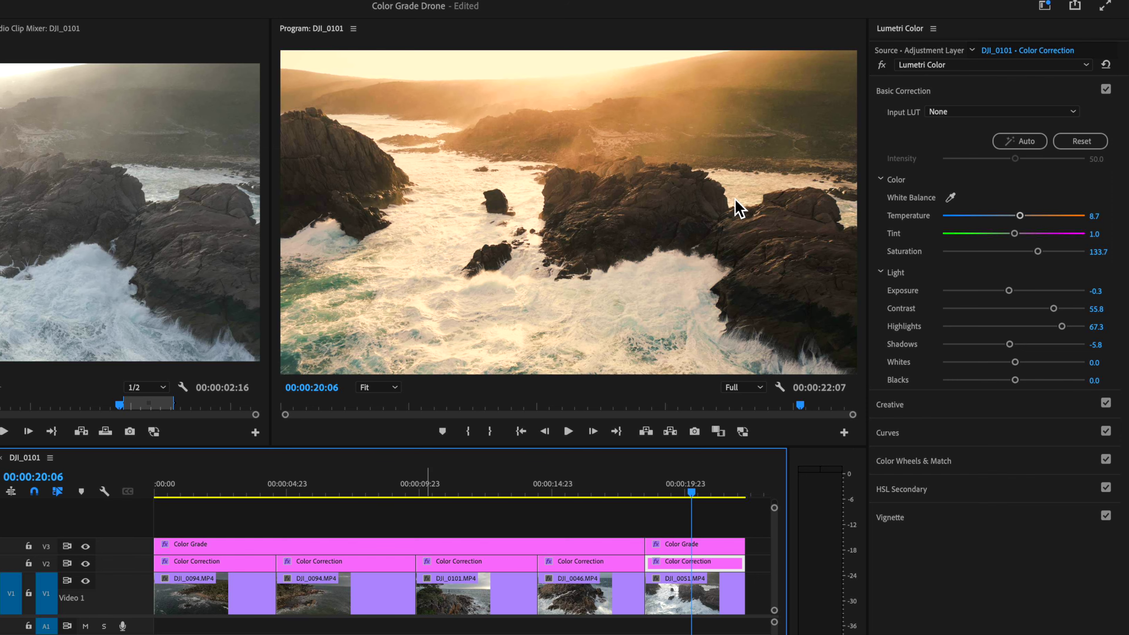
{"action": "left_click", "coordinate": [540, 486]}
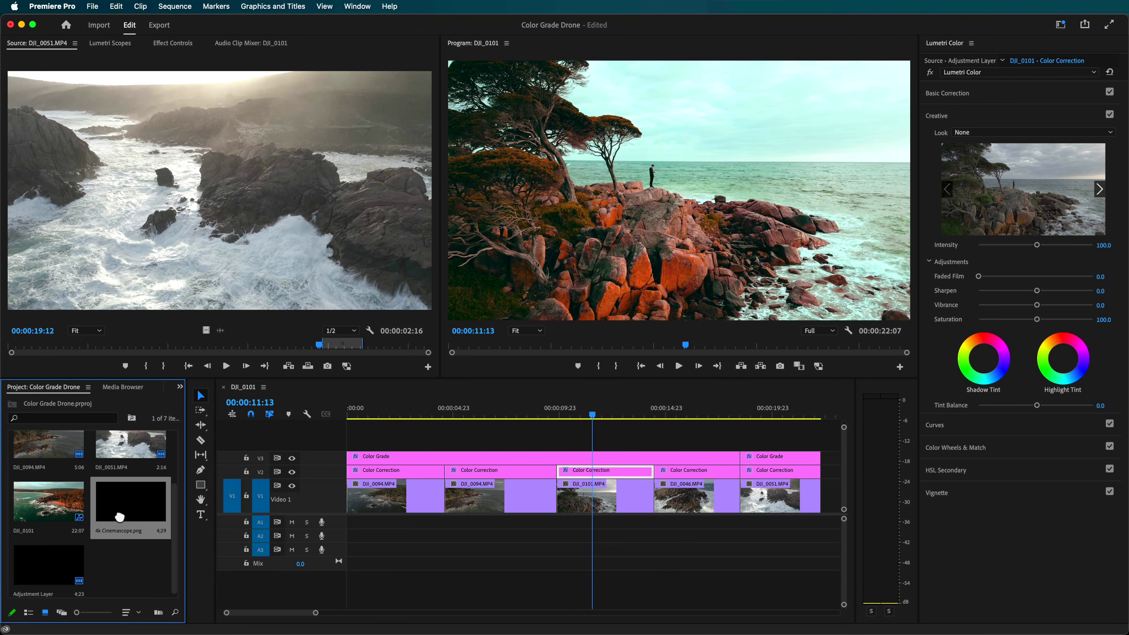
Step: Place 4k Cinemascope.png on V4 and extend it to the sequence end
{"action": "left_click_drag", "start_coordinate": [119, 517], "coordinate": [360, 444]}
{"action": "left_click_drag", "start_coordinate": [462, 446], "coordinate": [792, 454]}
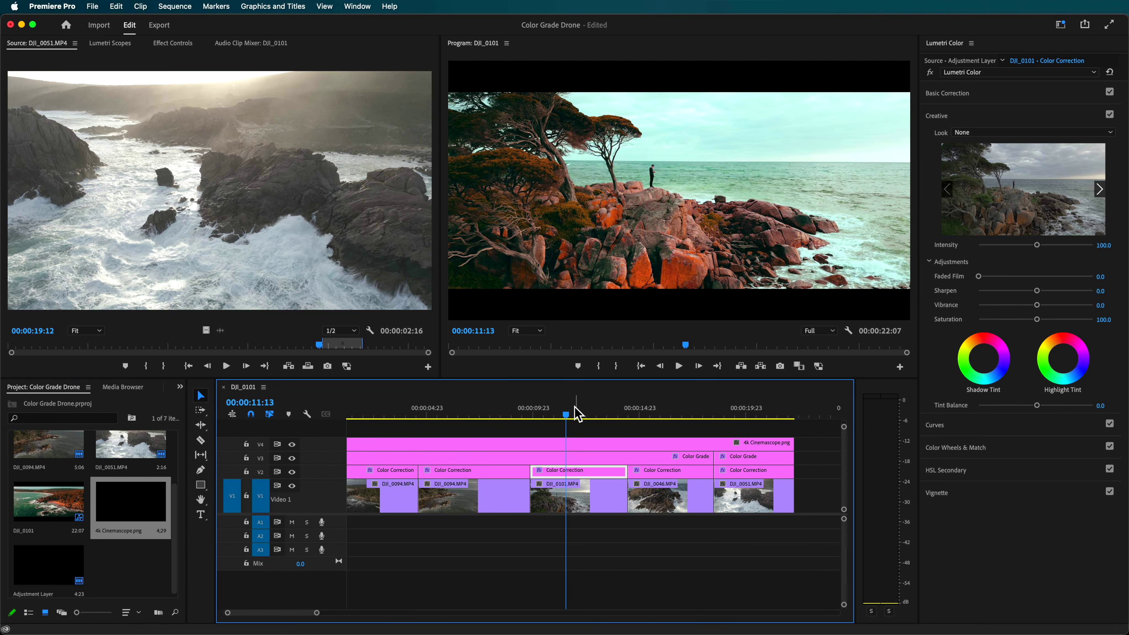